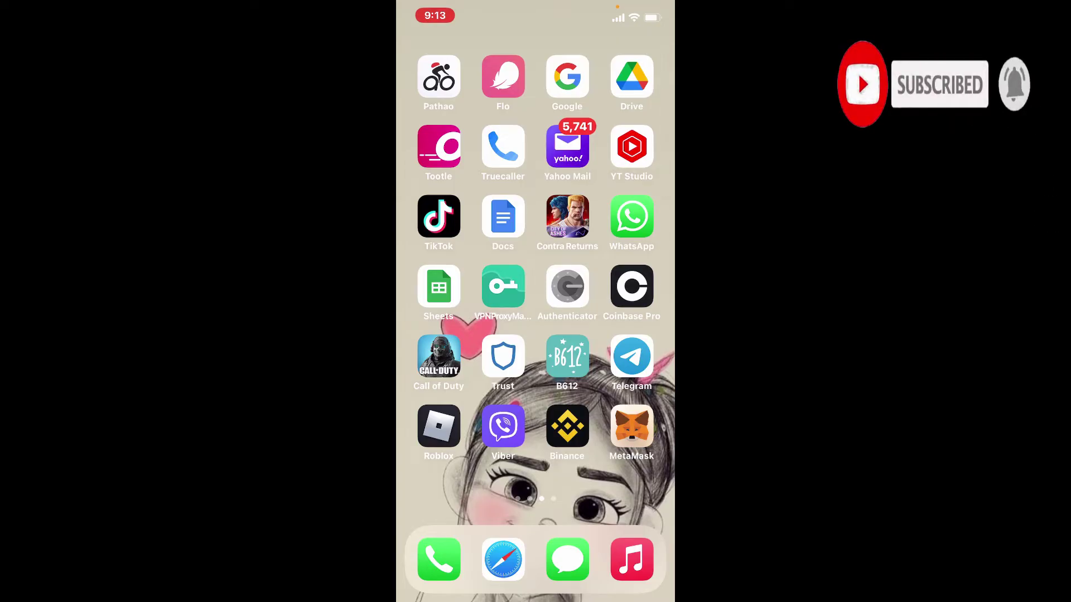
scroll(535, 301, "left", 5)
scroll(535, 301, "left", 5)
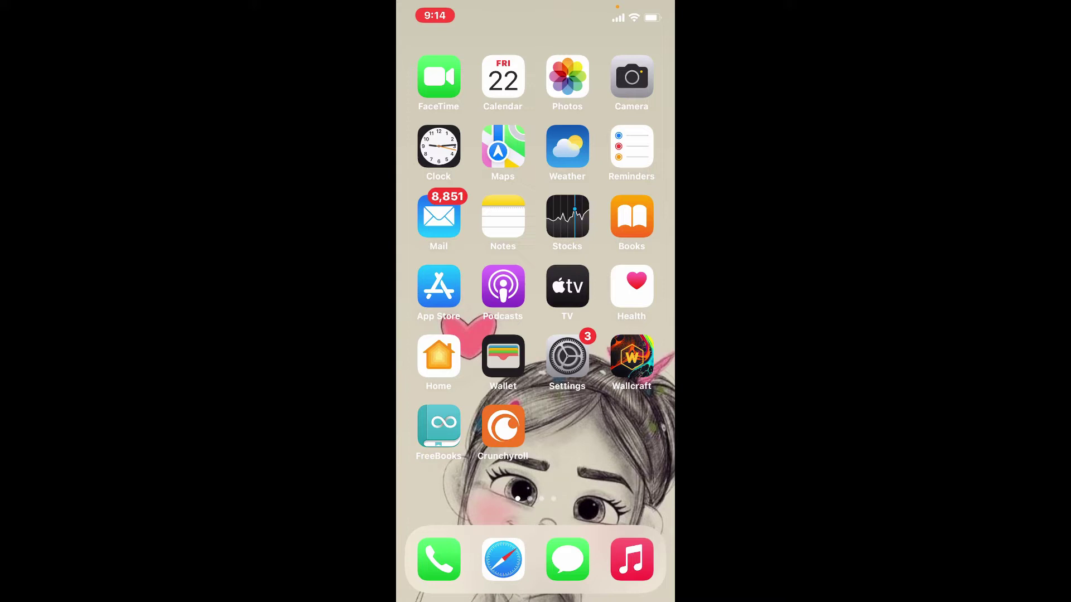
- Launch the App Store from the home screen to reach its Today page
left_click(439, 286)
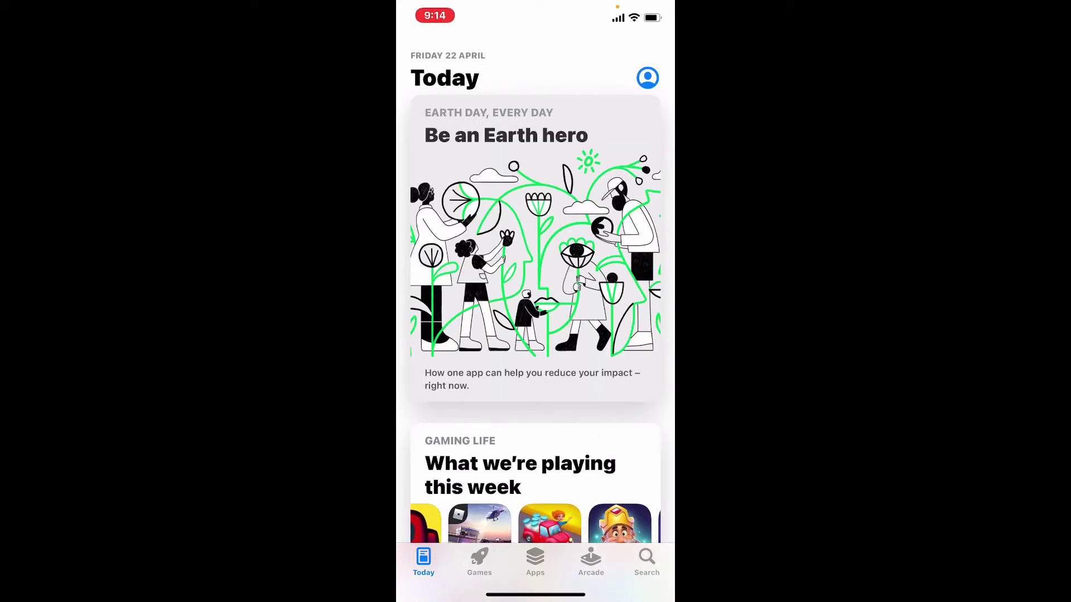
- Search the App Store for 'coinbase' to list Coinbase and Coinbase Wallet
left_click(646, 562)
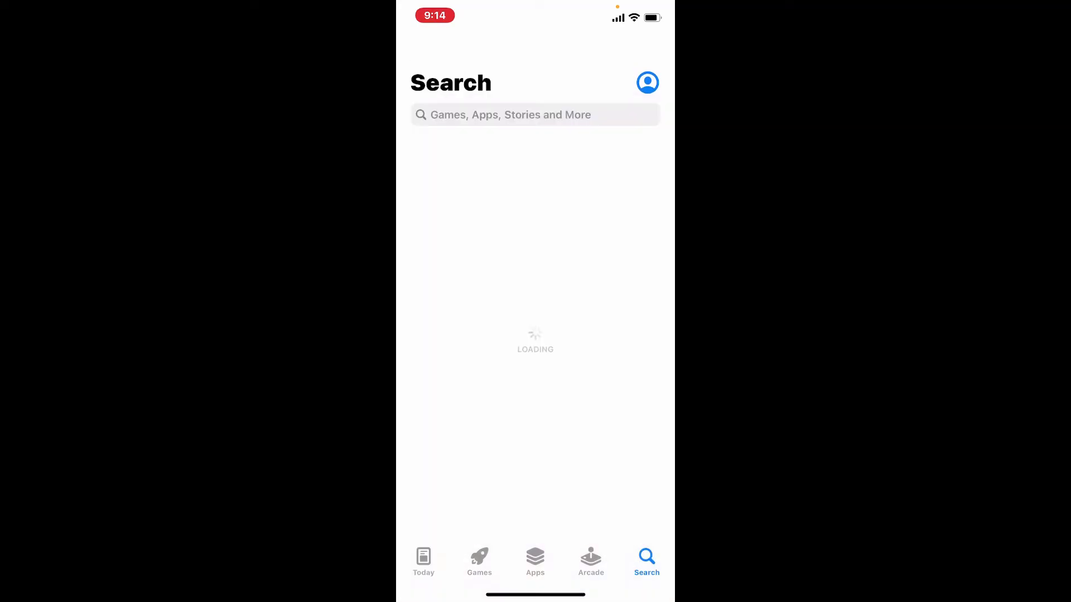
left_click(536, 114)
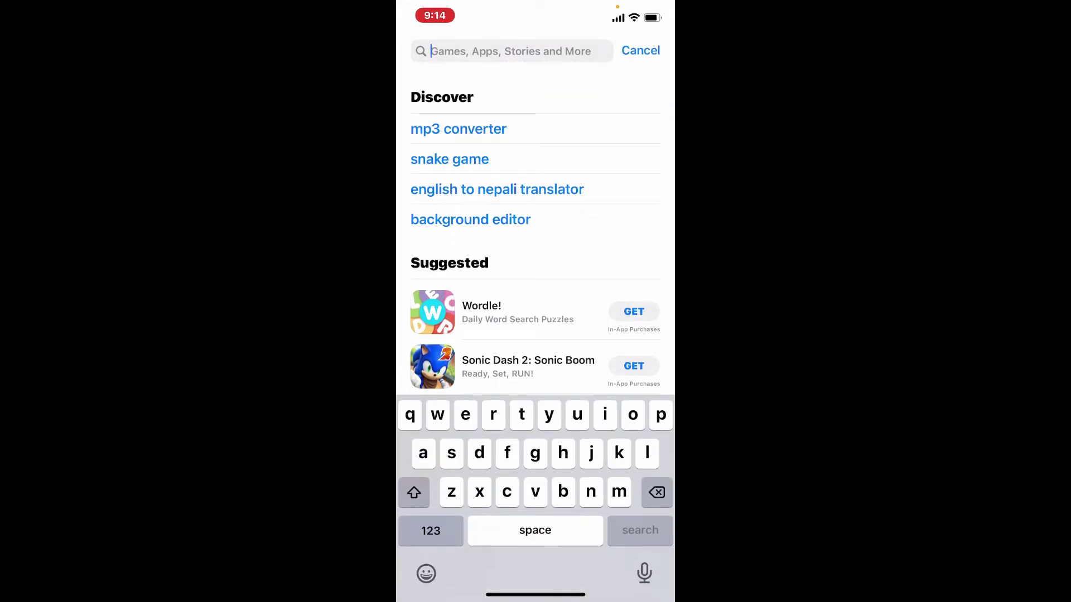
type("coinbase")
key("Return")
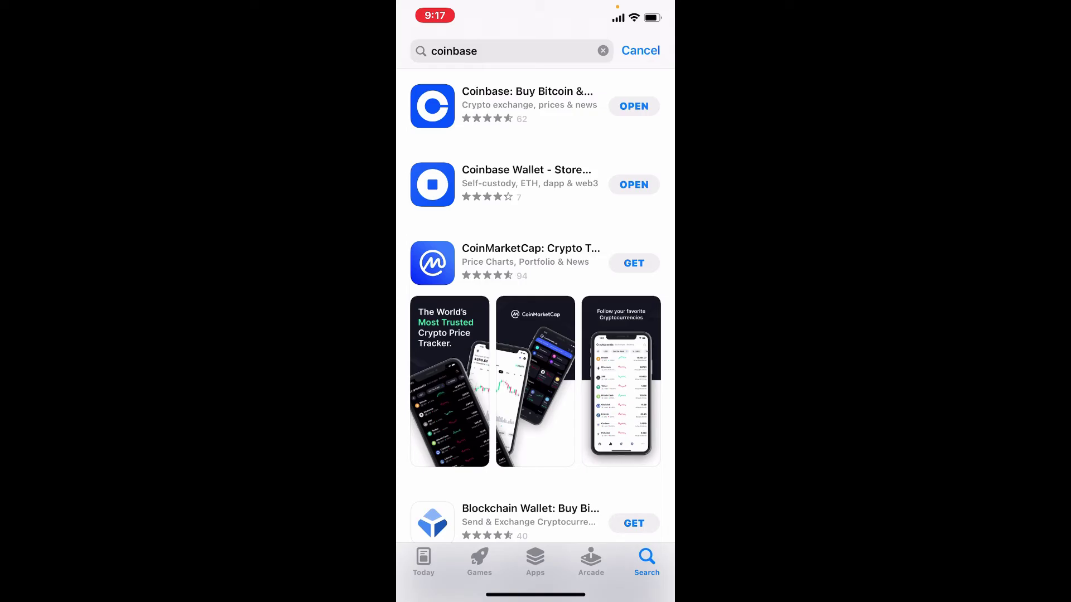
- Open the Coinbase: Buy Bitcoin & Ether page and launch Coinbase to its welcome screen
left_click(527, 105)
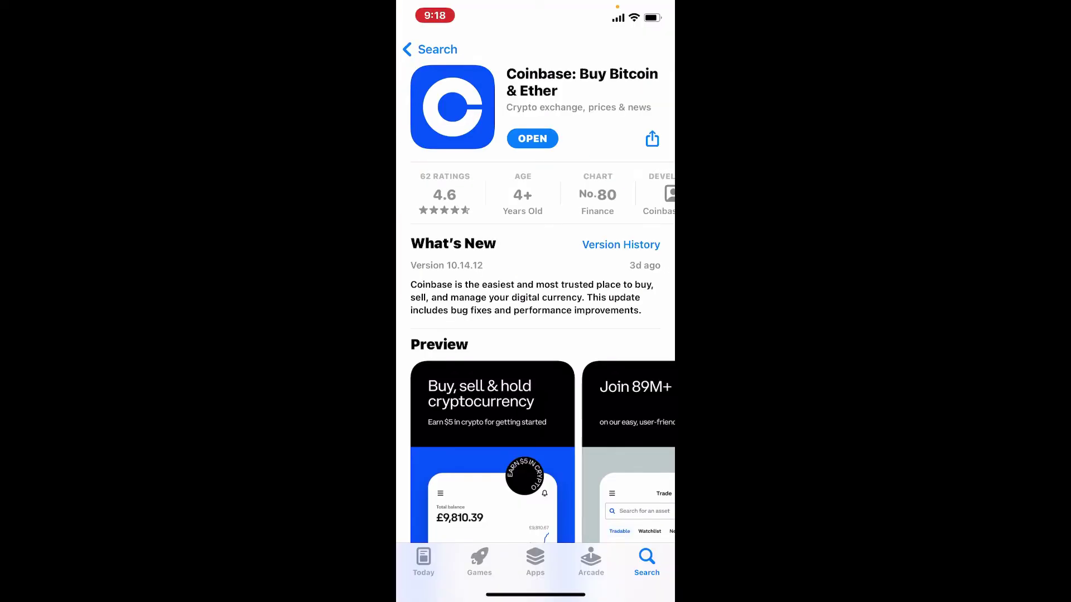
left_click_drag(585, 594, 436, 595)
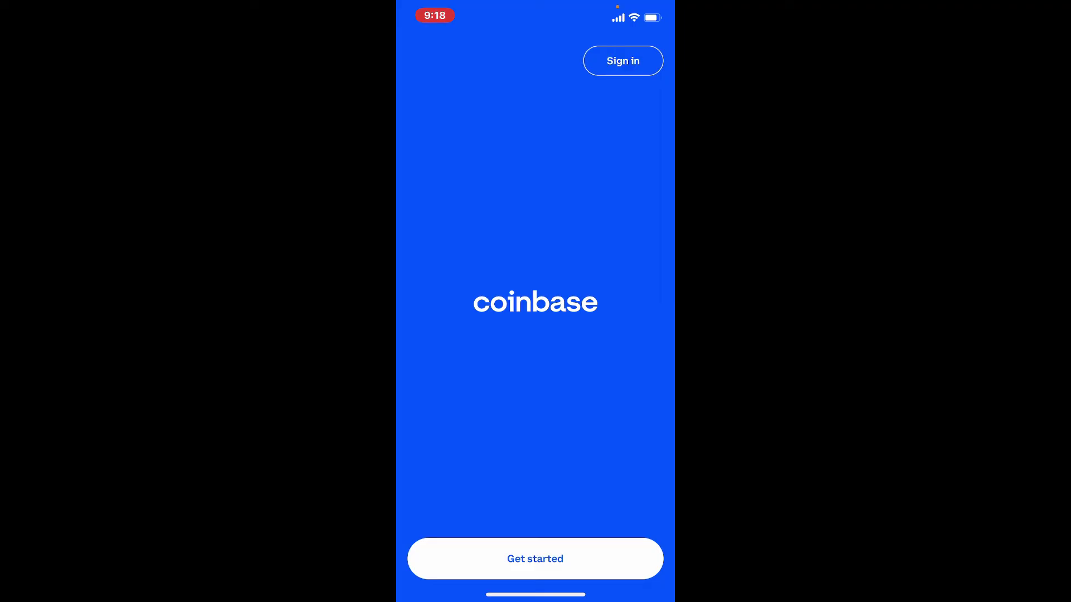
- Swipe up to close Coinbase and return to the first home screen page
left_click_drag(535, 595, 536, 334)
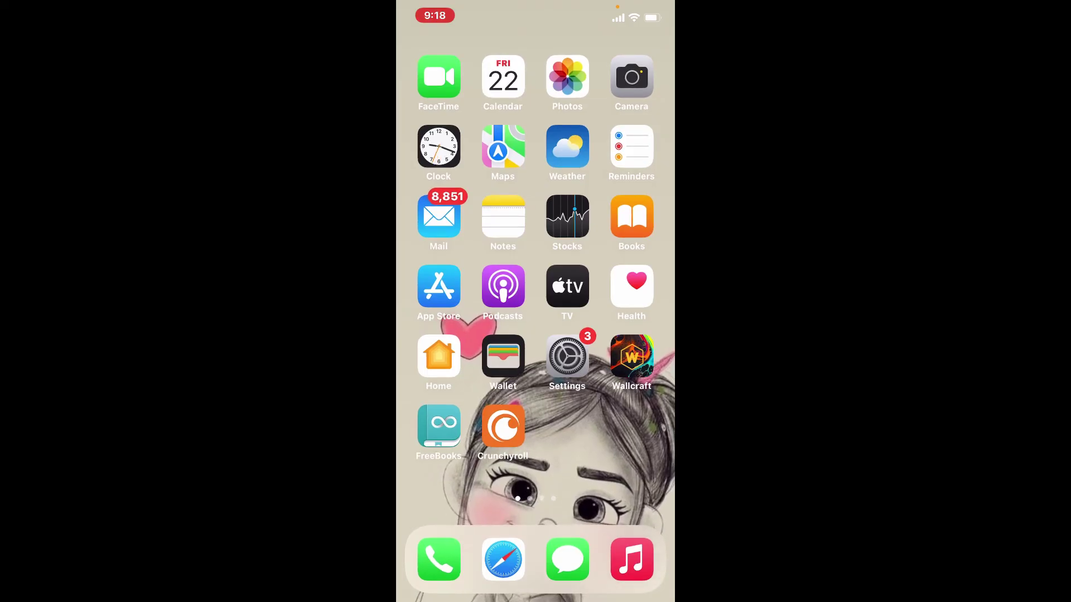